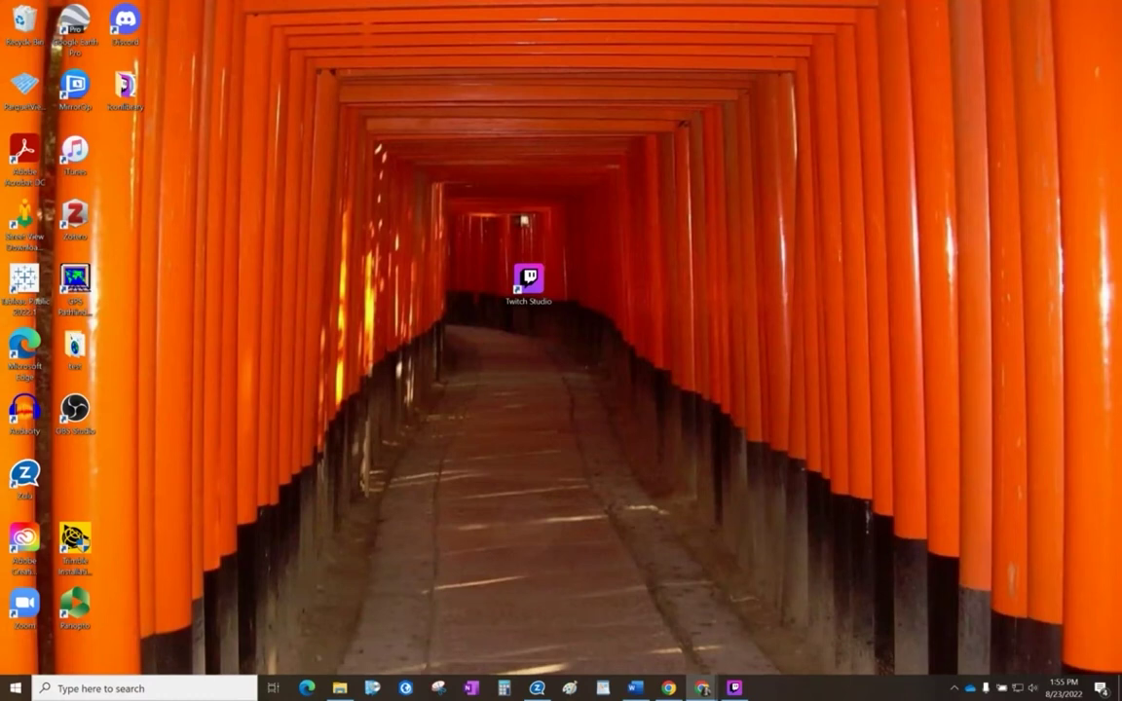
# Reposition the Twitch Studio desktop shortcut and hide the download page to reveal the desktop.
pyautogui.moveTo(525, 284); pyautogui.dragTo(581, 224)
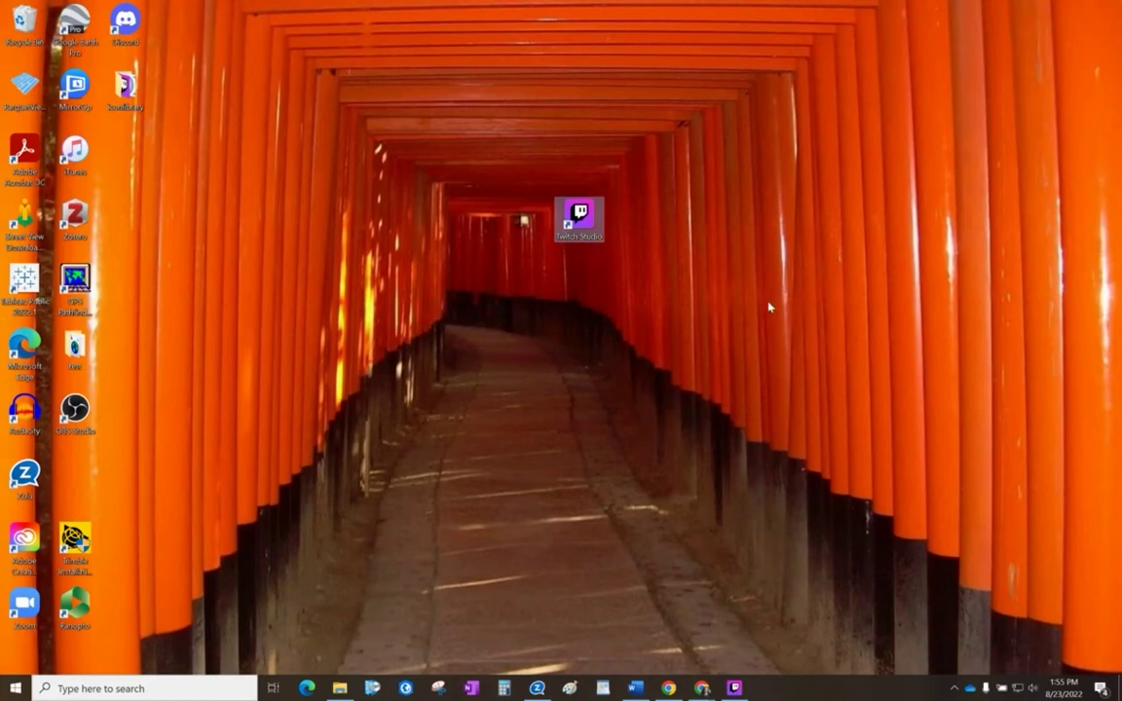
pyautogui.moveTo(579, 219); pyautogui.dragTo(524, 304)
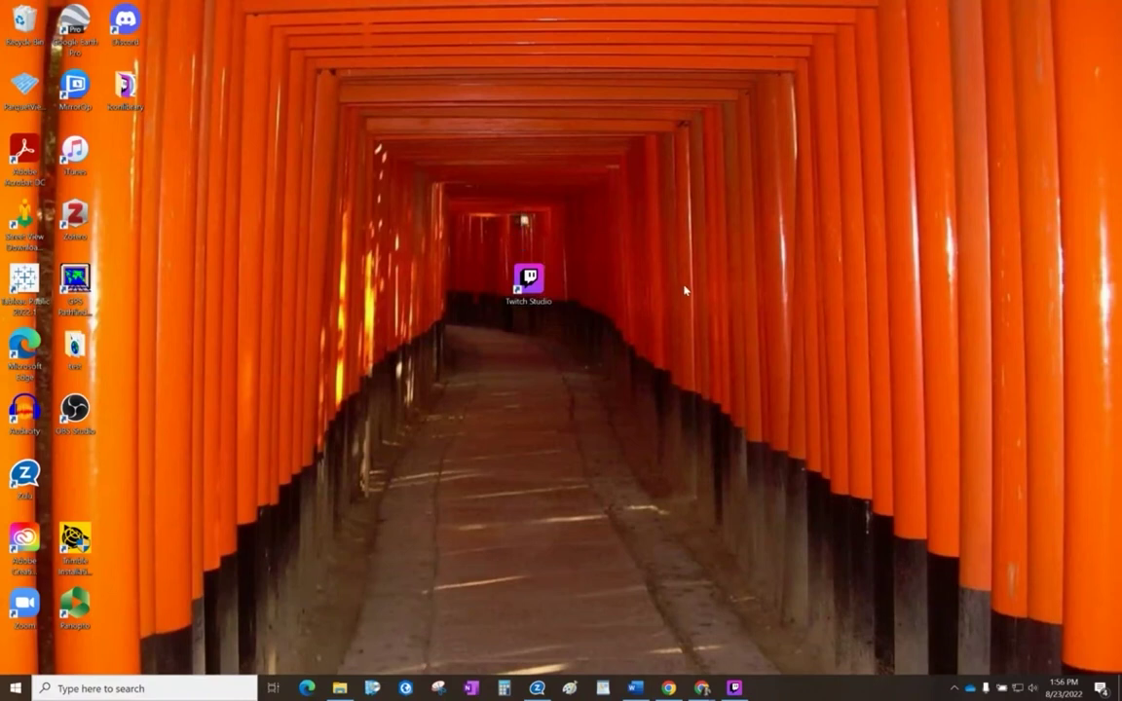
pyautogui.click(525, 290)
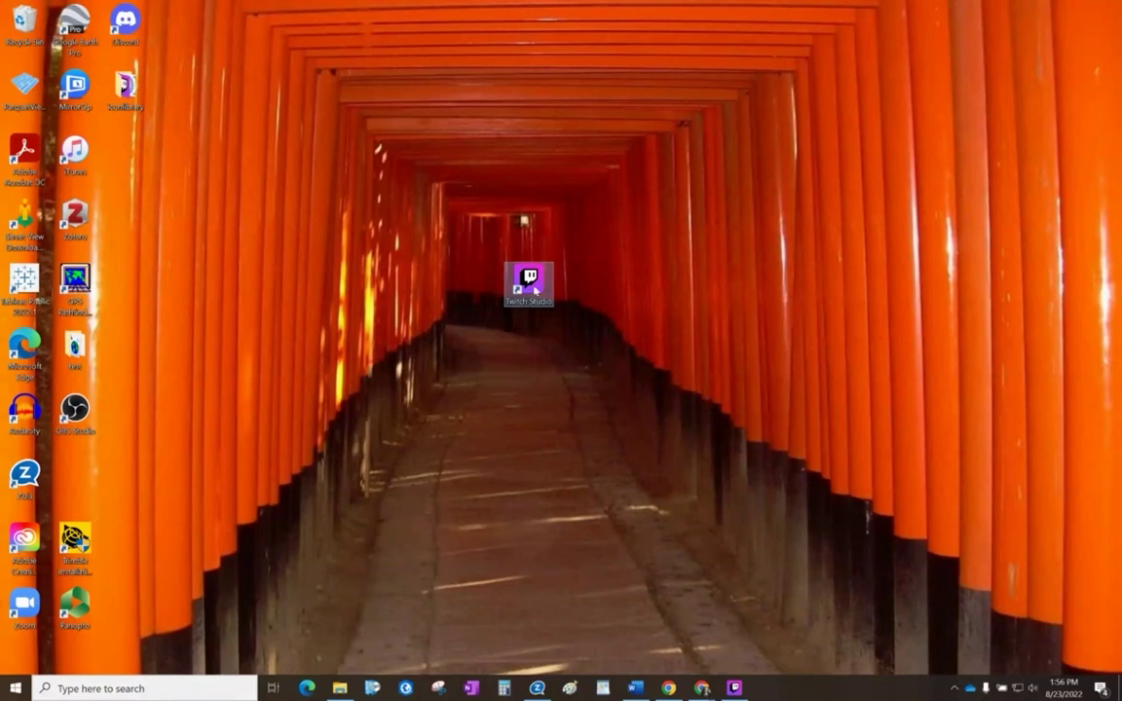
pyautogui.moveTo(715, 687)
pyautogui.click(857, 604)
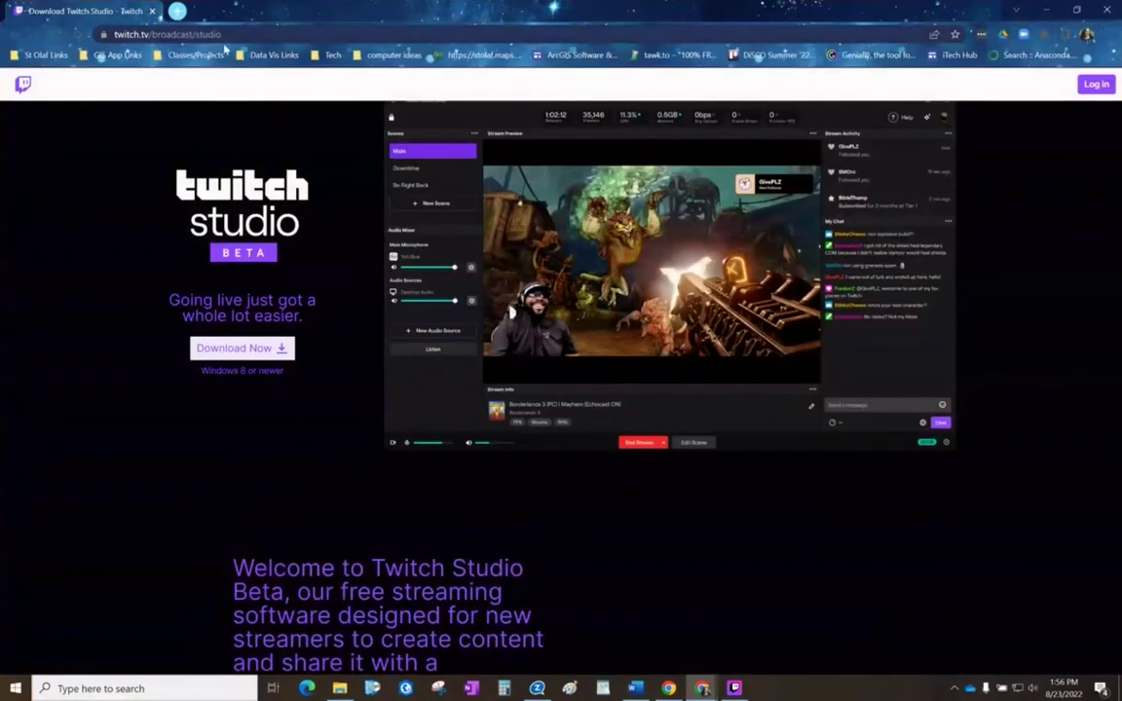
pyautogui.click(220, 33)
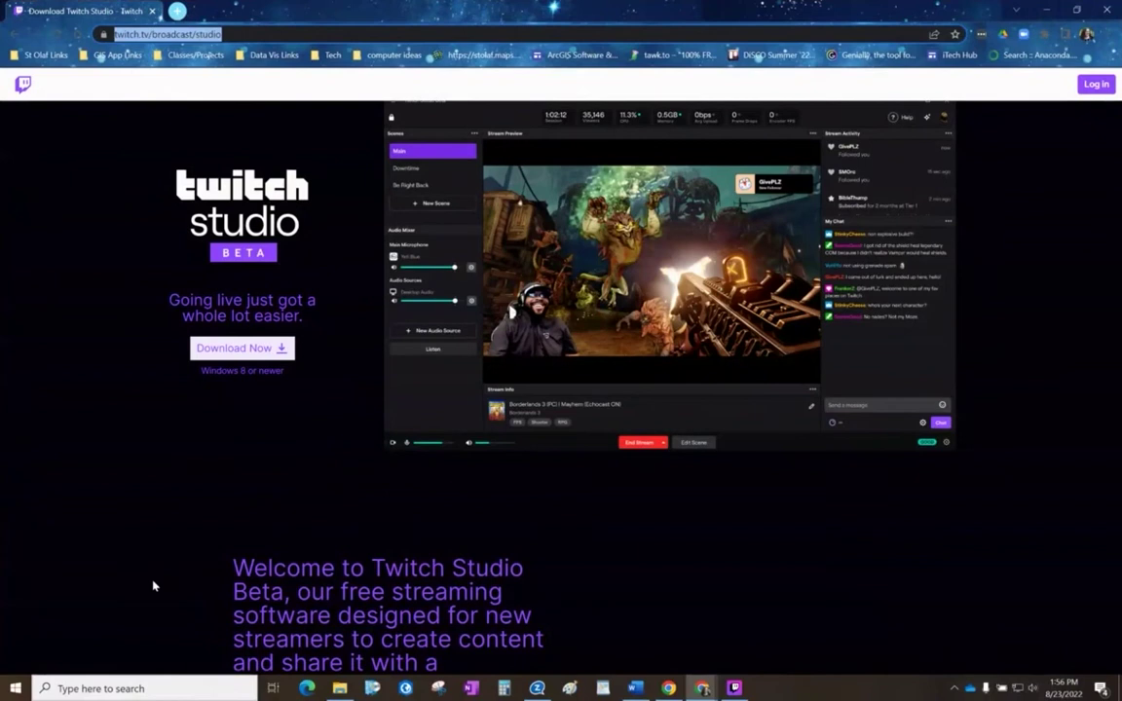
pyautogui.click(275, 375)
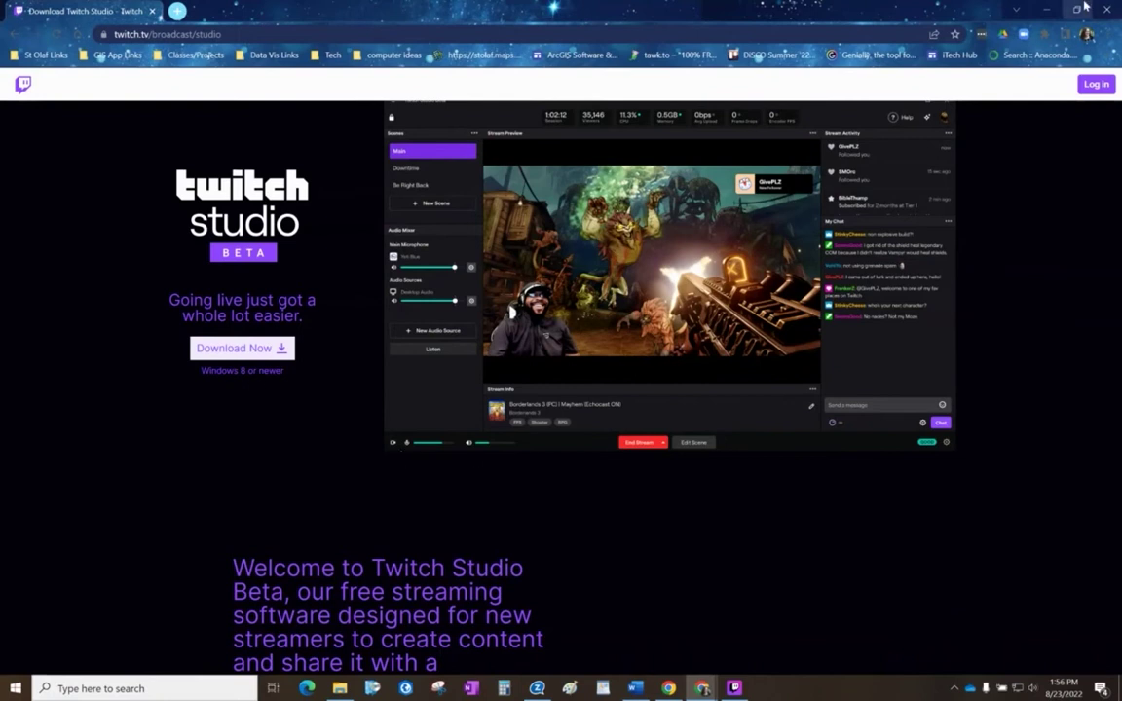
pyautogui.press('super+d')
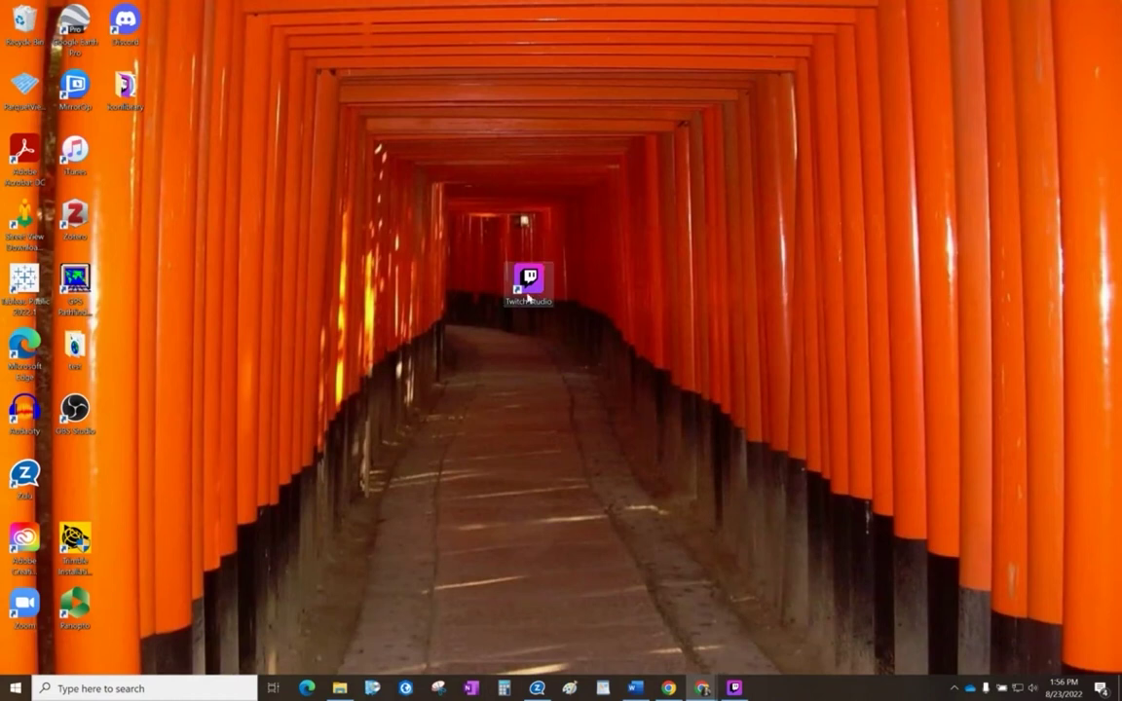
# Launch Twitch Studio, preview the Be Right Back and Chatting scenes, then edit Gameplay.
pyautogui.moveTo(534, 289); pyautogui.dragTo(120, 152)
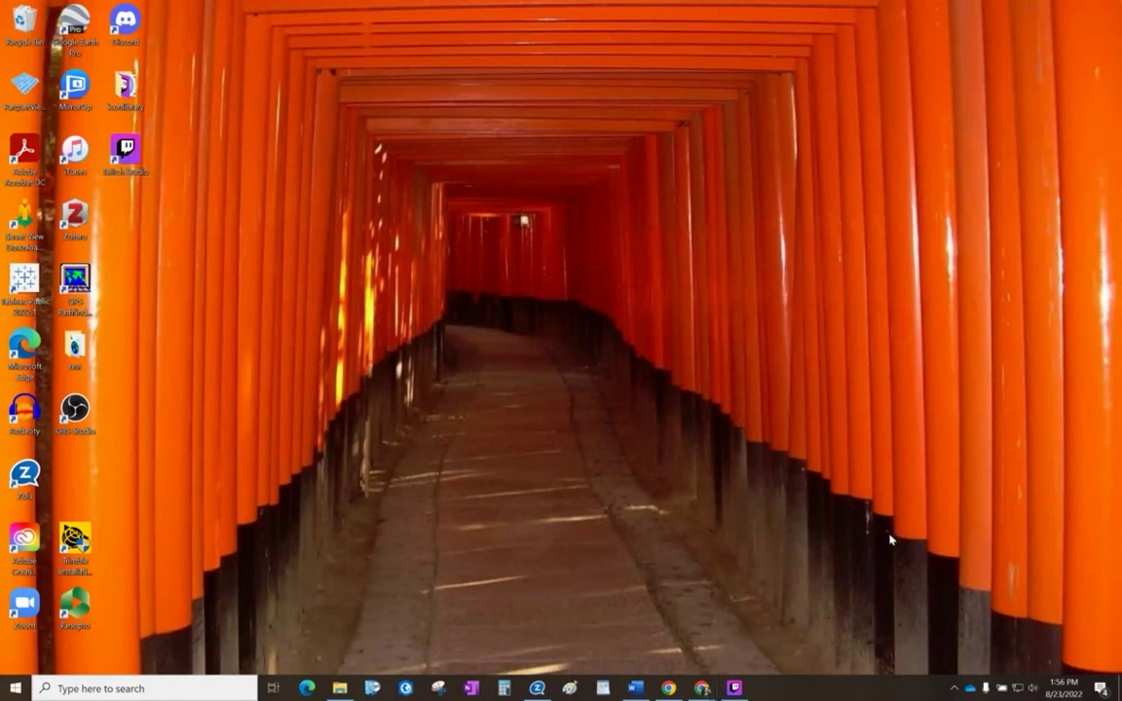
pyautogui.click(734, 688)
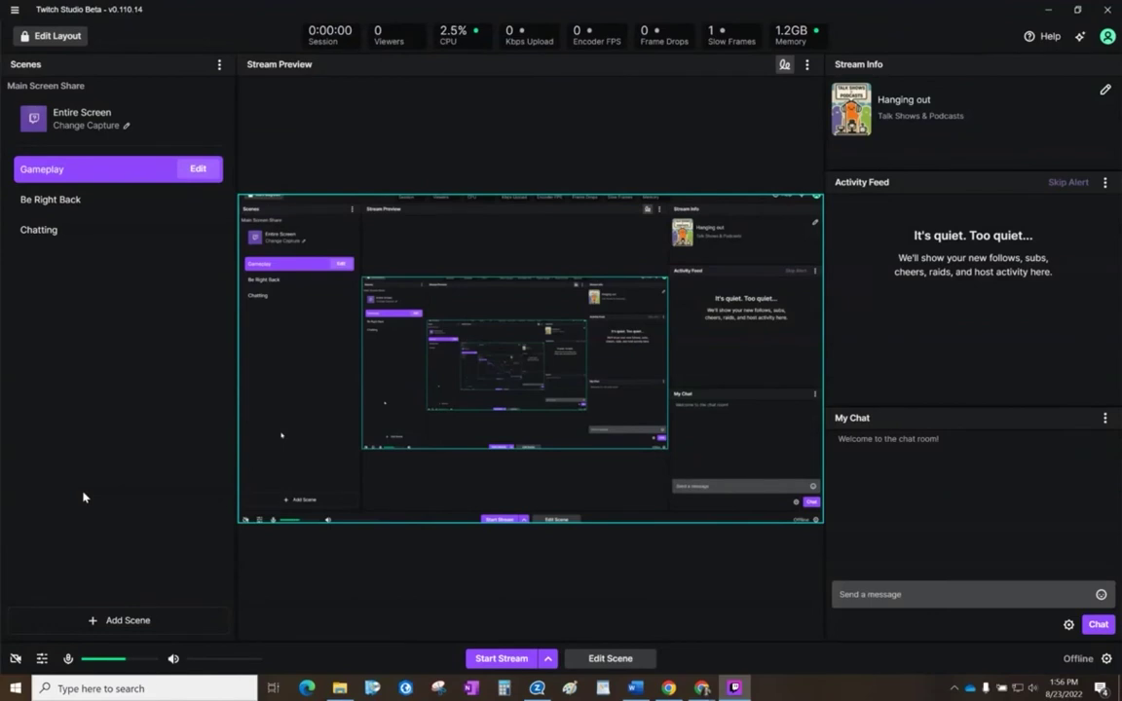
pyautogui.click(94, 201)
pyautogui.click(91, 229)
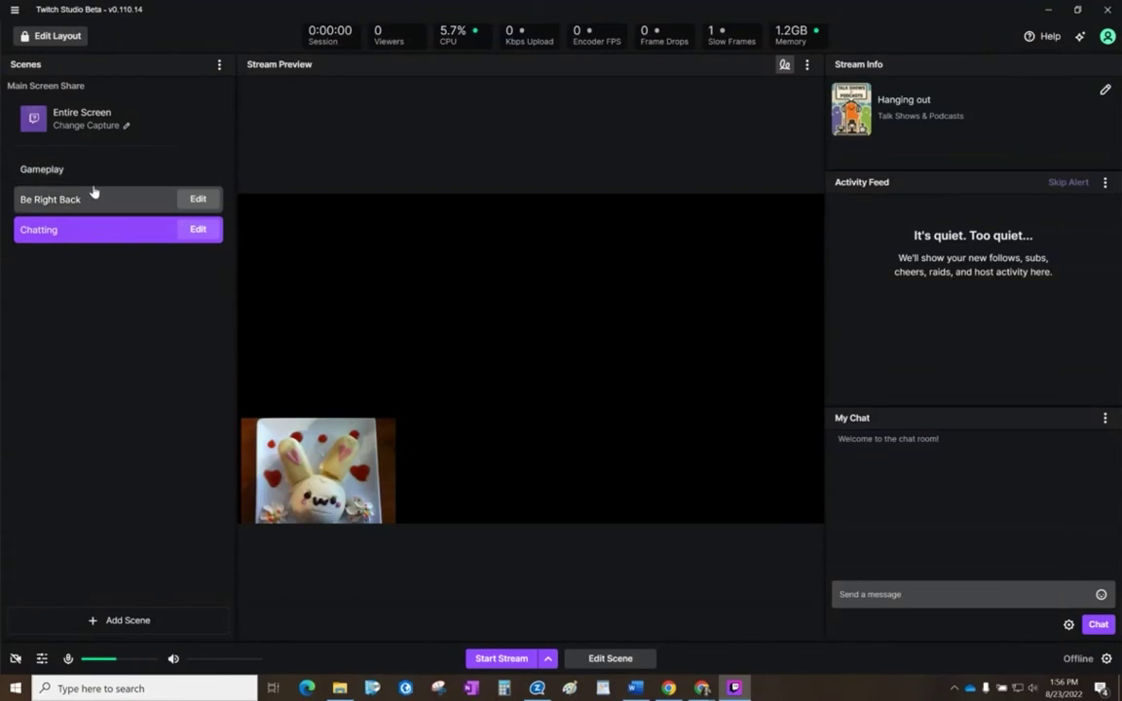
pyautogui.click(92, 202)
pyautogui.click(98, 172)
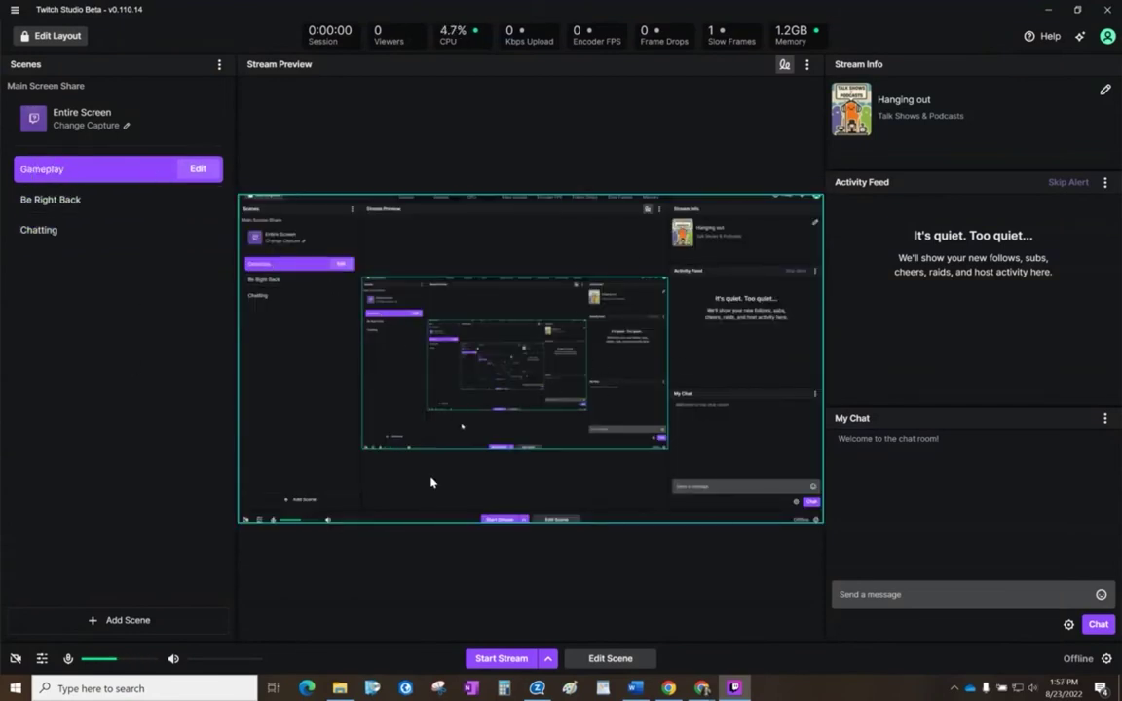
pyautogui.click(197, 171)
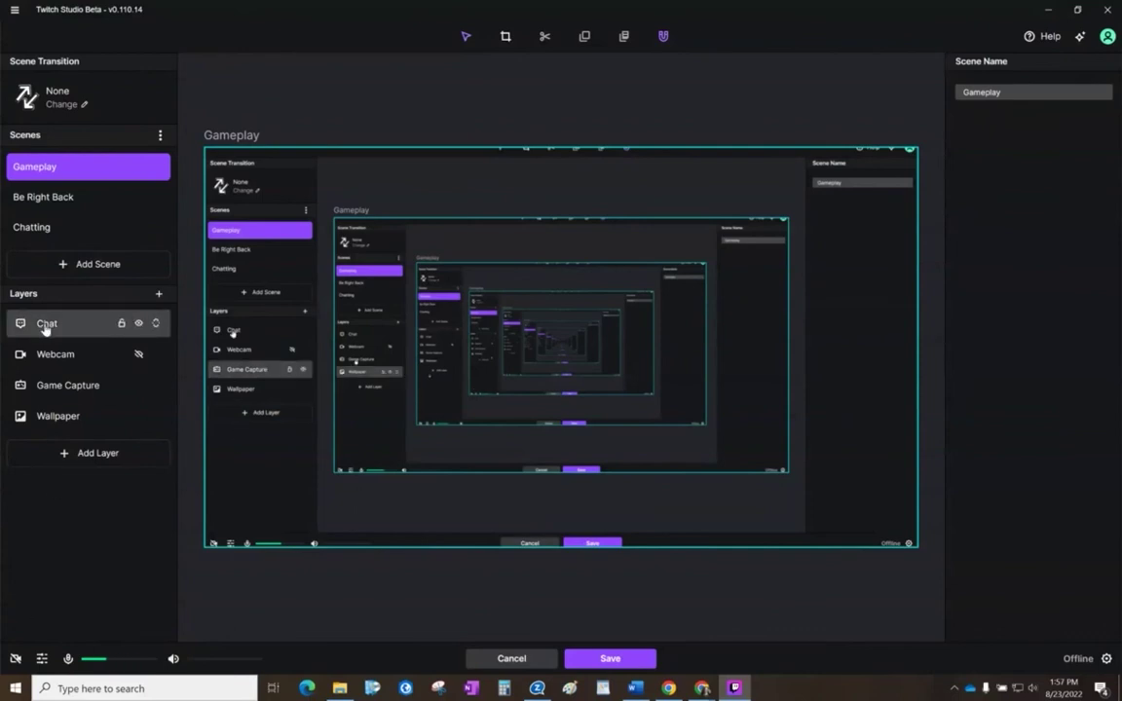
# Add an empty Image layer to the top of the Gameplay scene's layers.
pyautogui.click(68, 456)
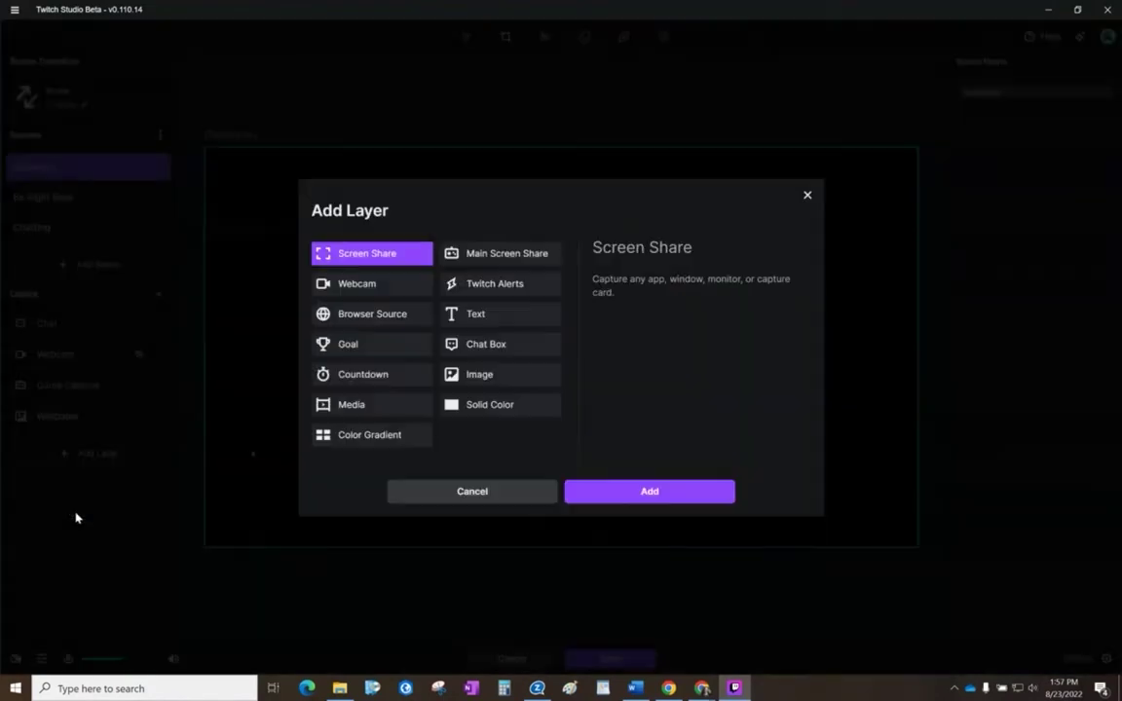
pyautogui.click(497, 377)
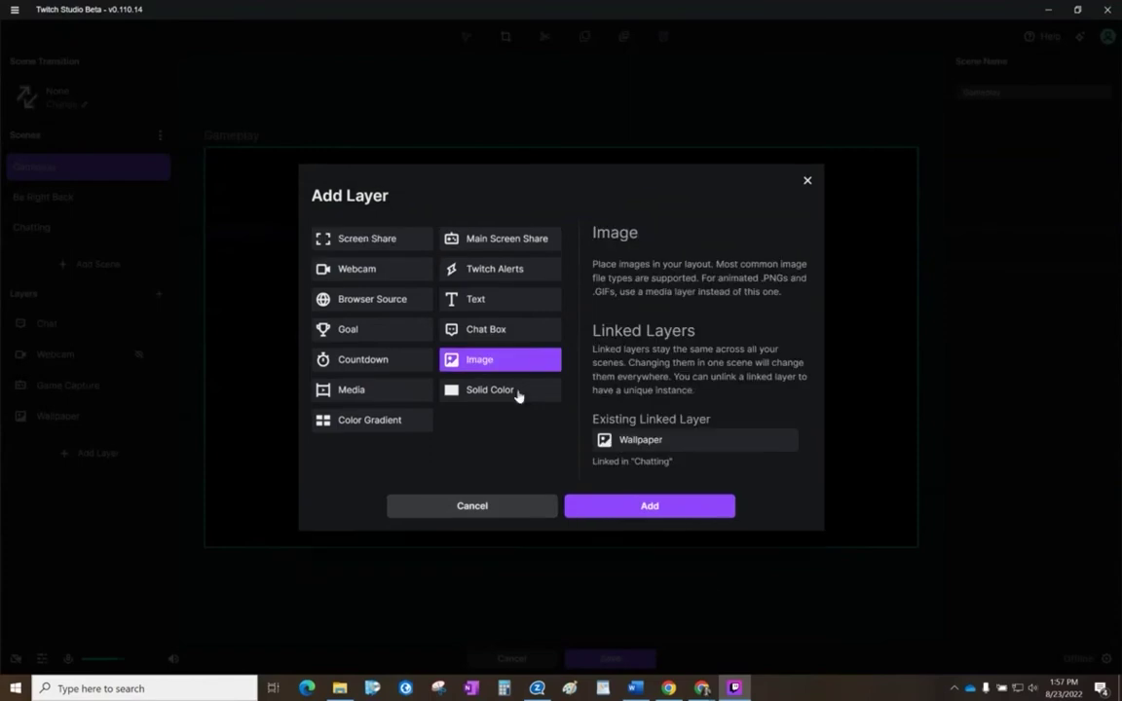
pyautogui.click(649, 510)
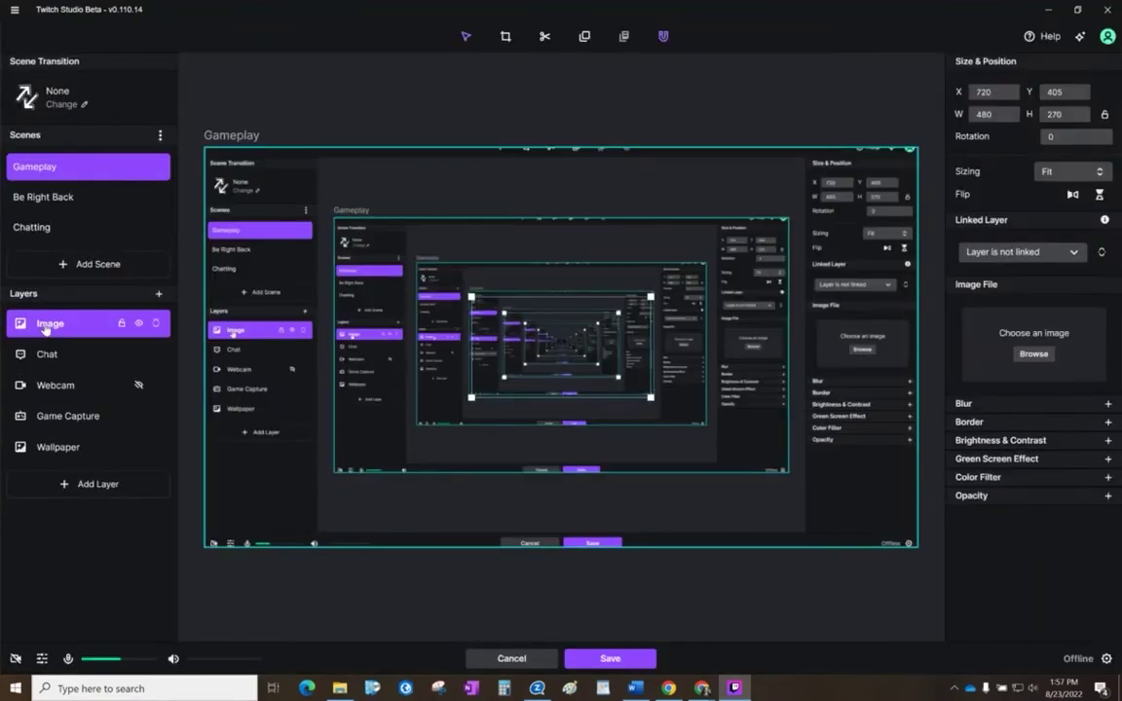
# Choose maid cafe4.jpg from the media library as the layer's image.
pyautogui.click(1036, 356)
pyautogui.click(440, 392)
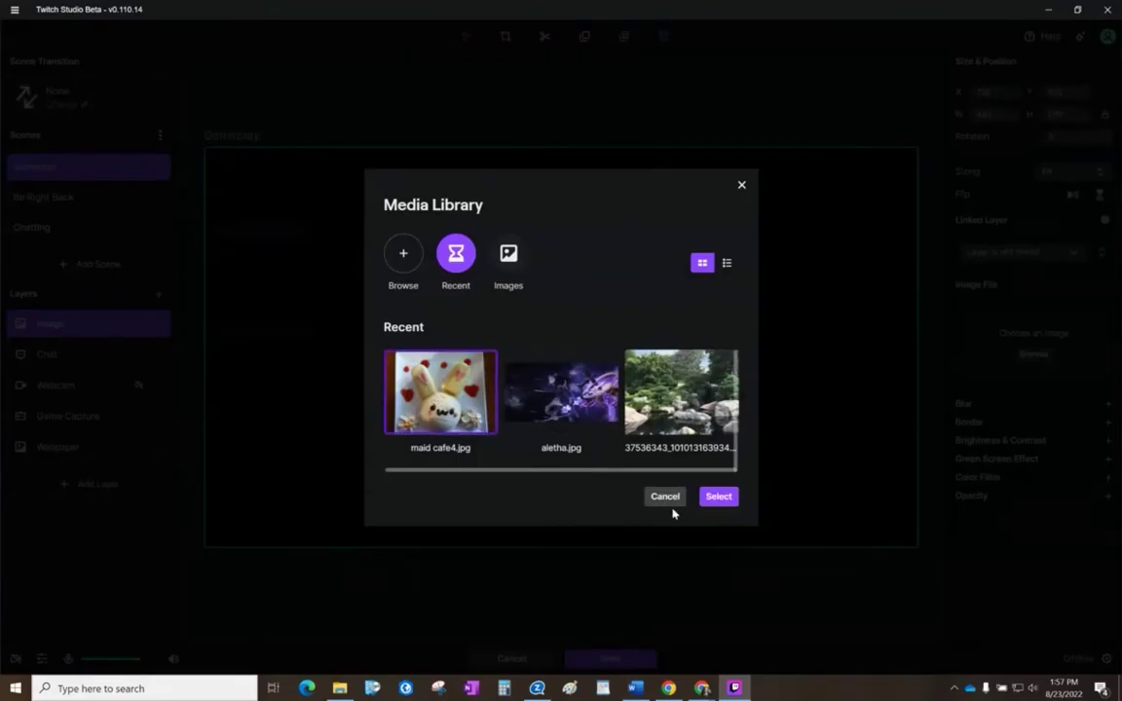
pyautogui.click(716, 496)
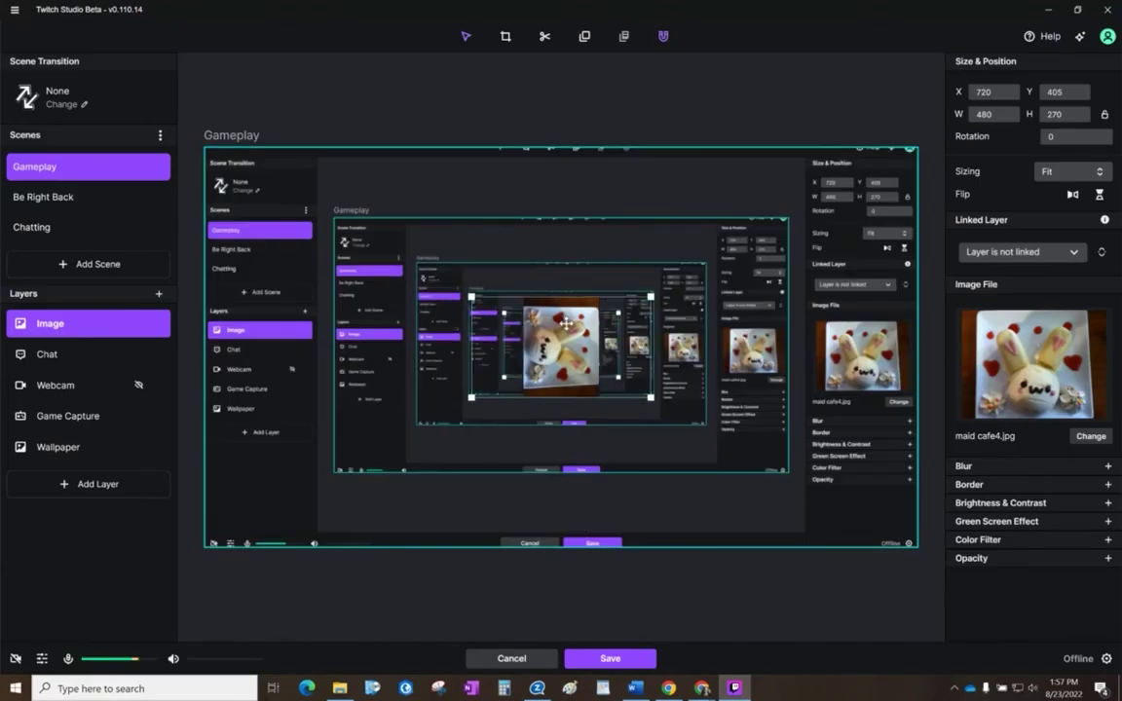
# Rotate the picture 270° and resize it to 671×519 in the lower-left corner.
pyautogui.moveTo(334, 353); pyautogui.dragTo(96, 390)
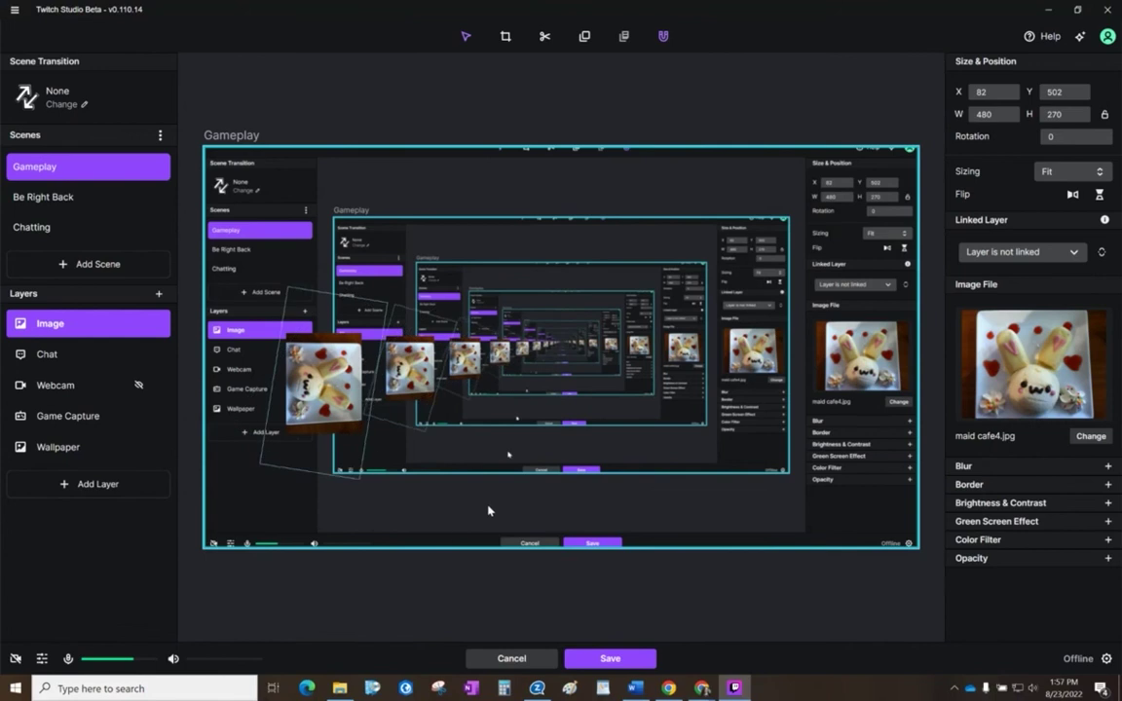
pyautogui.click(1008, 137)
pyautogui.write('270')
pyautogui.moveTo(374, 293); pyautogui.dragTo(466, 218)
pyautogui.moveTo(288, 422); pyautogui.dragTo(325, 438)
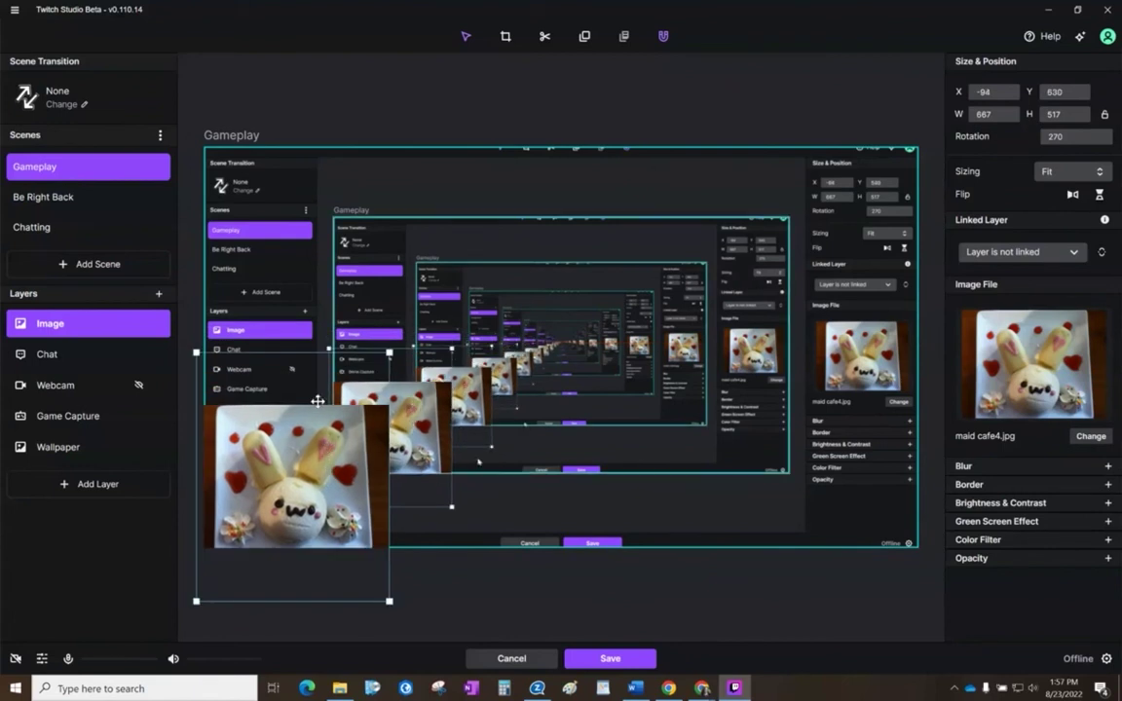
pyautogui.moveTo(404, 354); pyautogui.dragTo(406, 352)
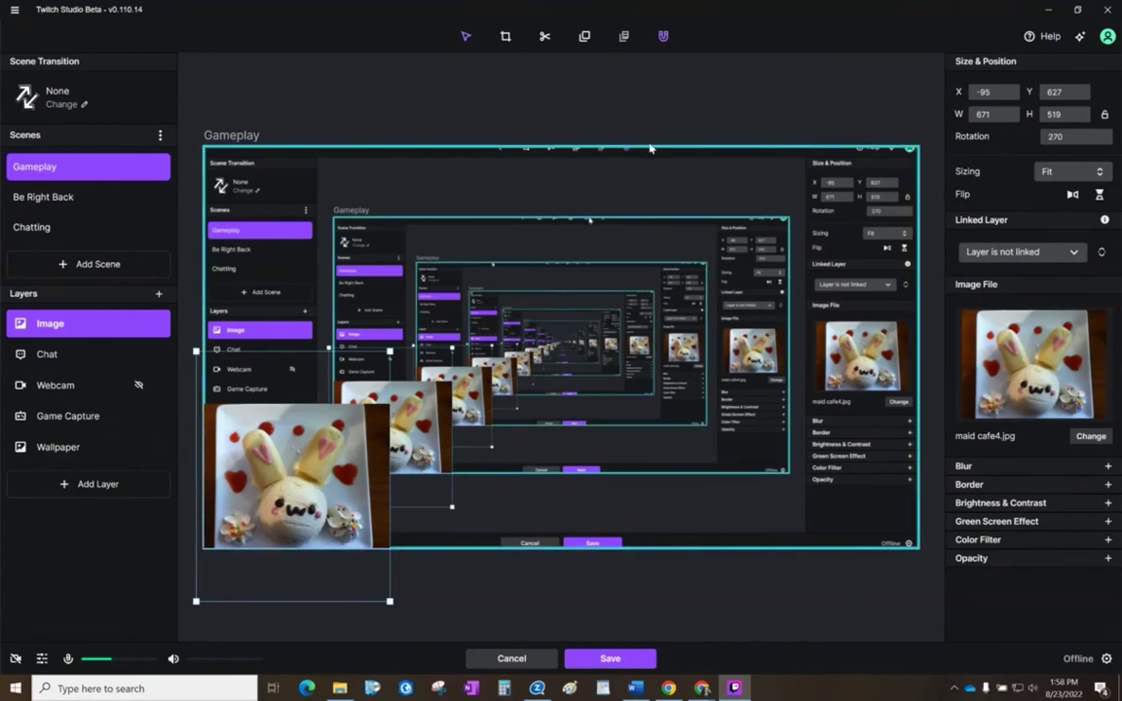
# Recolour the Game Capture layer's border from cyan to dark purple and save the scene.
pyautogui.click(68, 416)
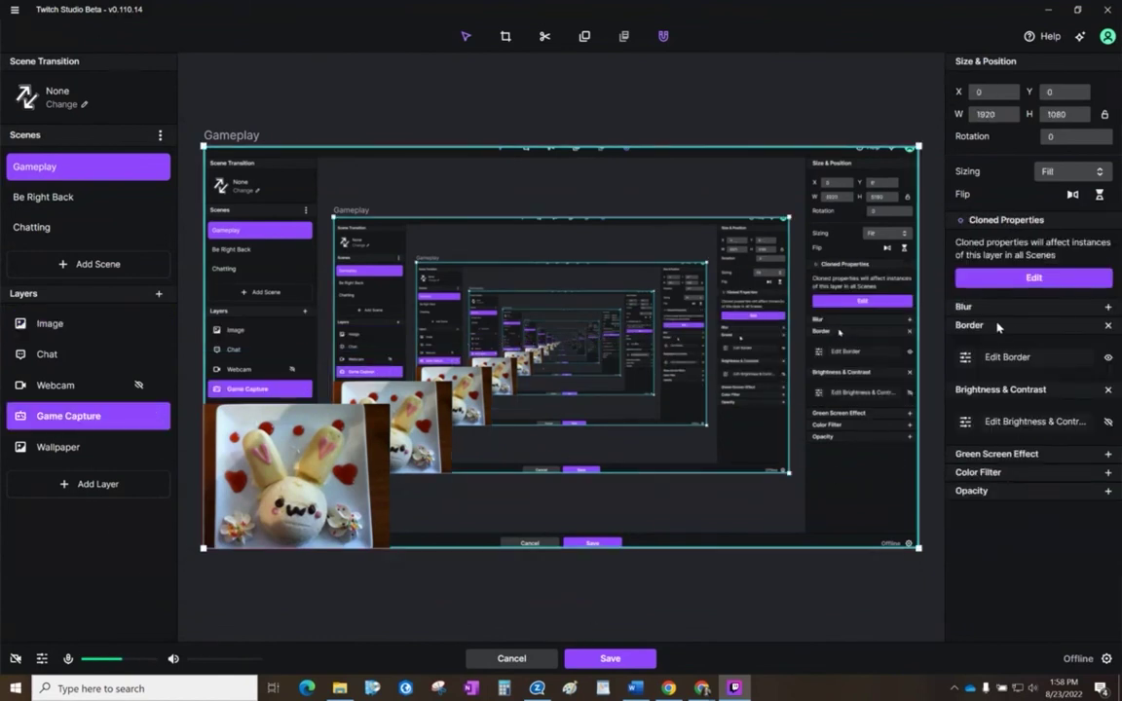
pyautogui.click(1027, 360)
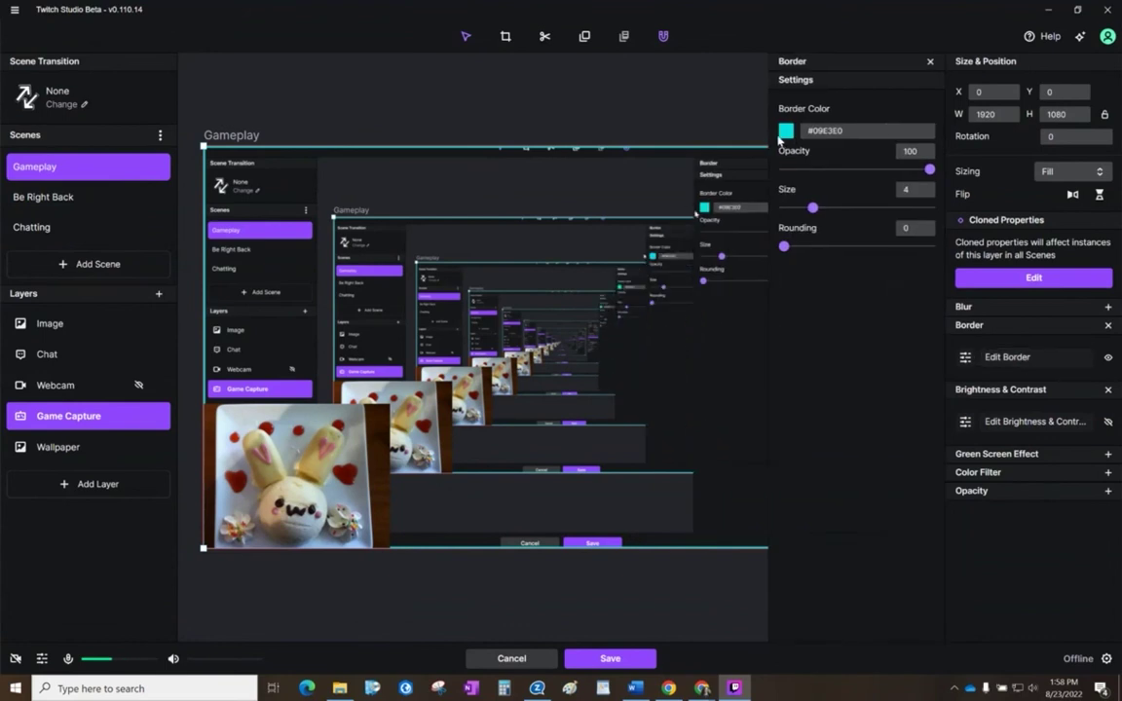
pyautogui.click(784, 132)
pyautogui.click(862, 247)
pyautogui.moveTo(862, 247); pyautogui.dragTo(864, 248)
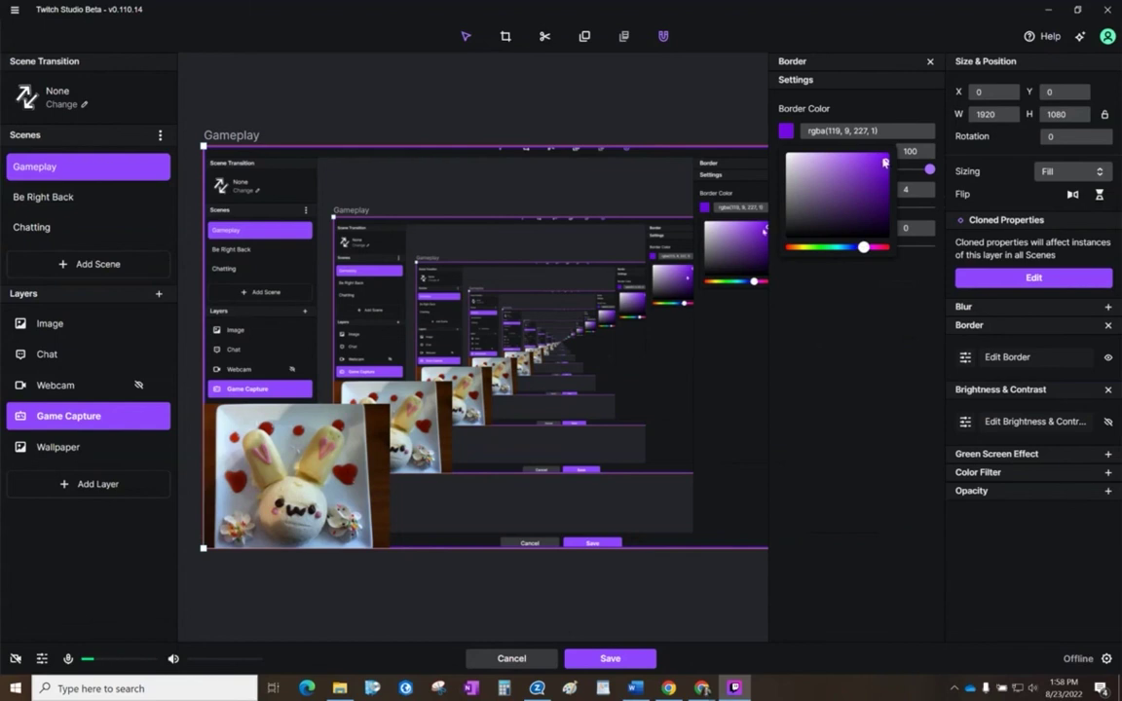
pyautogui.moveTo(885, 163); pyautogui.dragTo(883, 189)
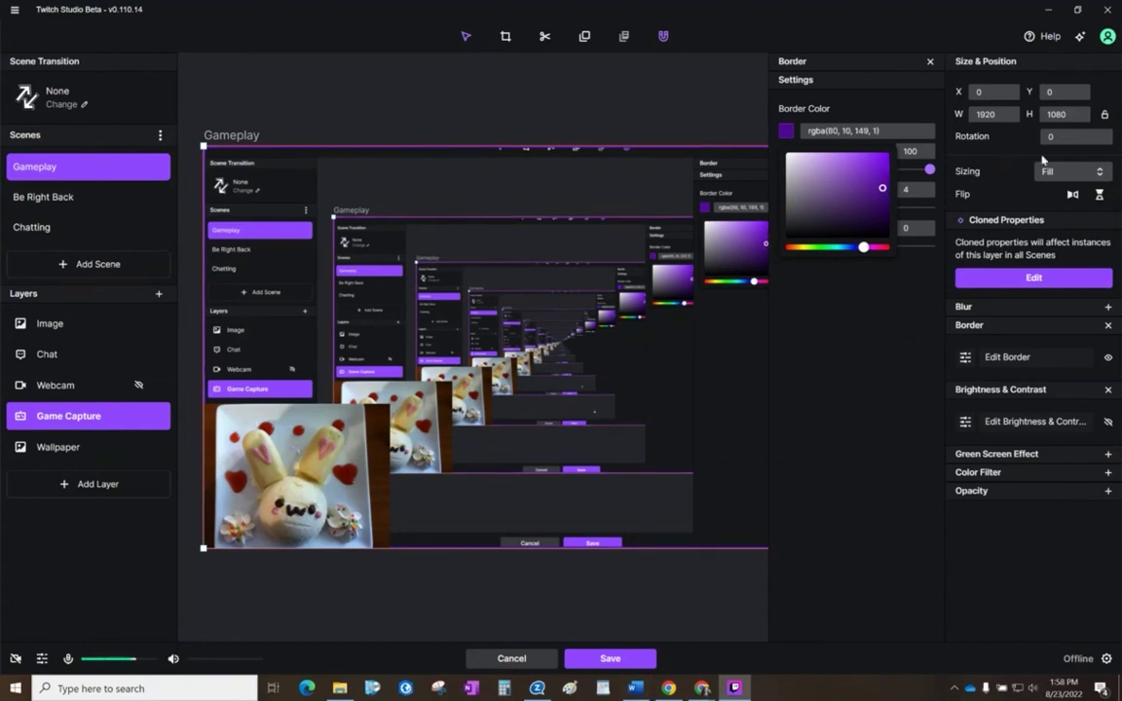
pyautogui.click(930, 62)
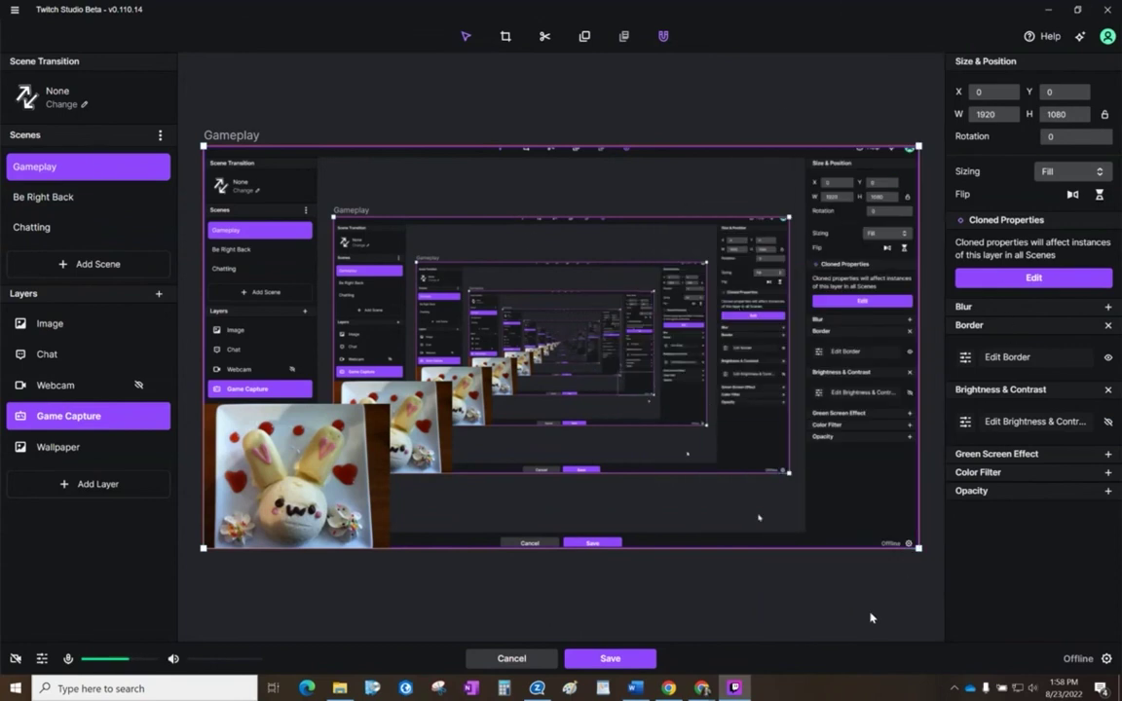
pyautogui.click(610, 658)
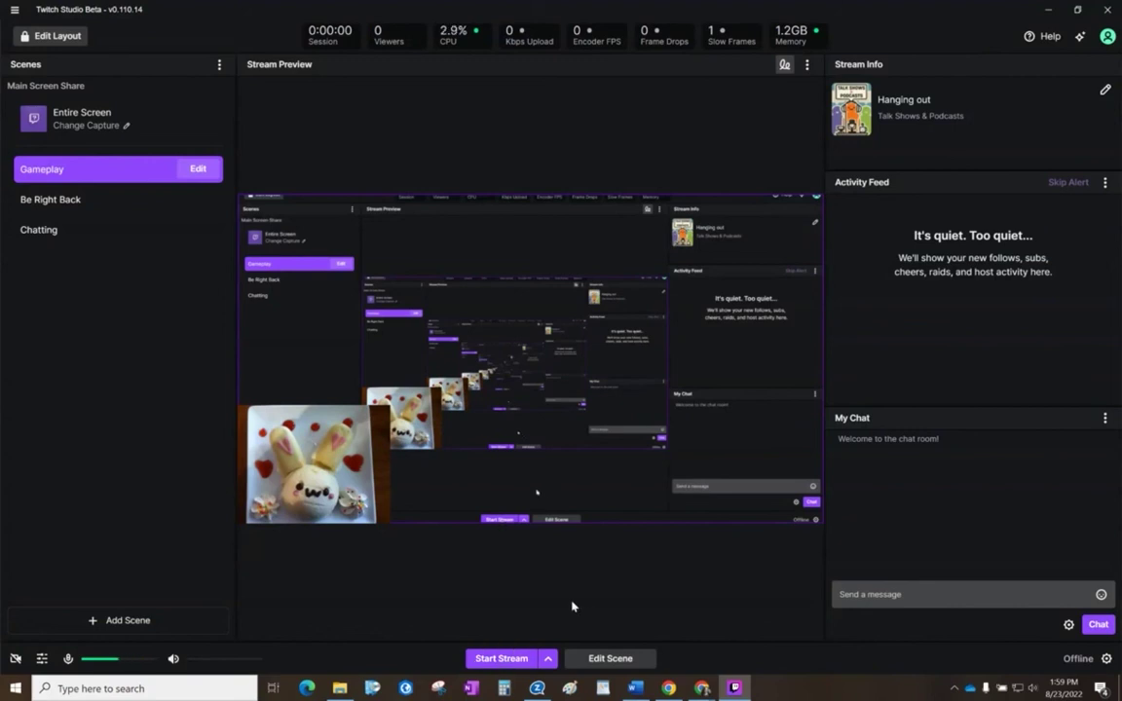
# Choose Record Video from the Start Stream drop-down options.
pyautogui.click(550, 664)
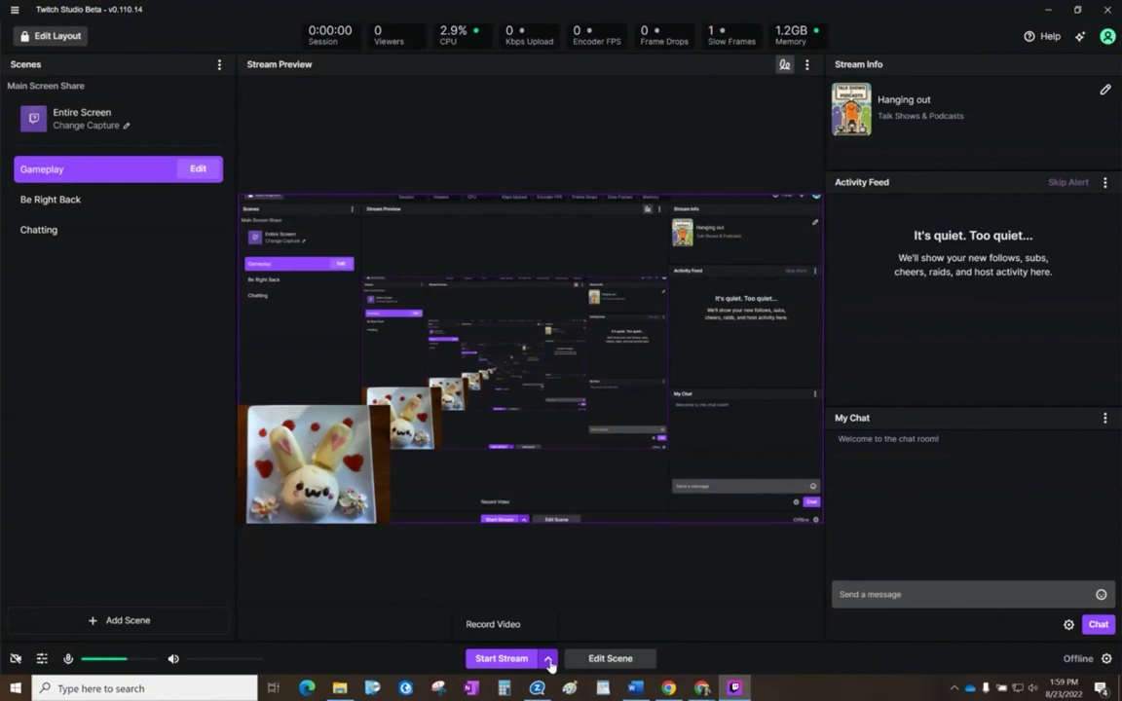
pyautogui.click(498, 622)
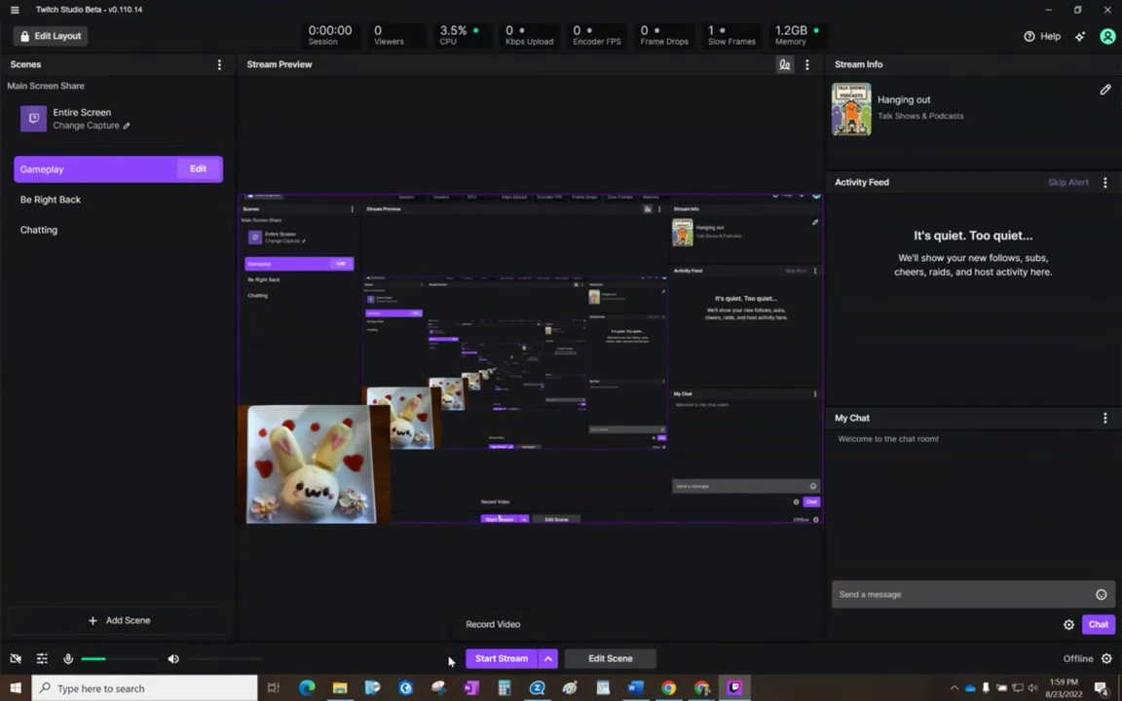